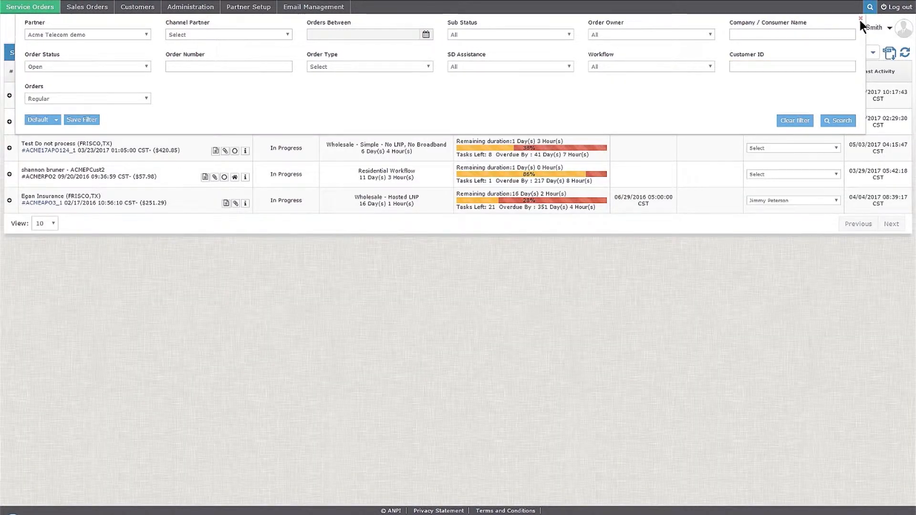
Step: Hide the order search filters and look through the order owner and workflow choices for Test order of America
{"action": "left_click", "coordinate": [869, 8]}
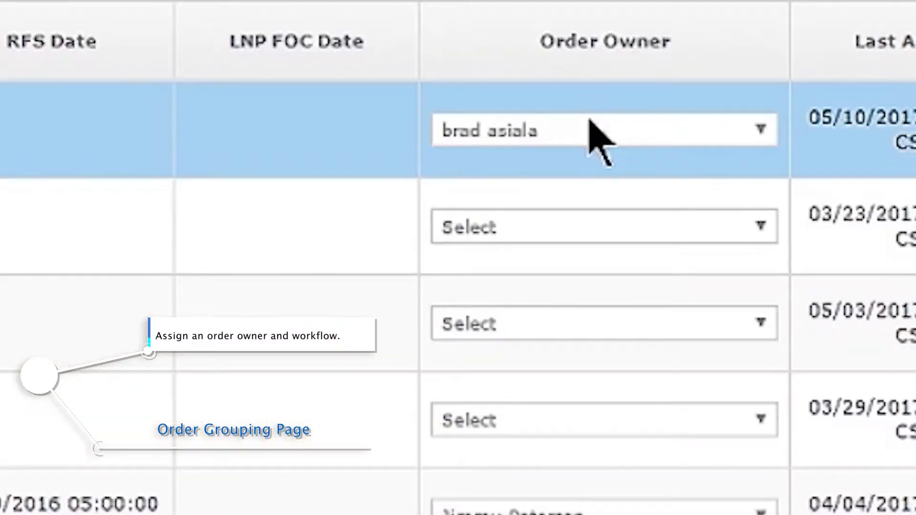
{"action": "left_click", "coordinate": [791, 96]}
{"action": "left_click", "coordinate": [590, 126]}
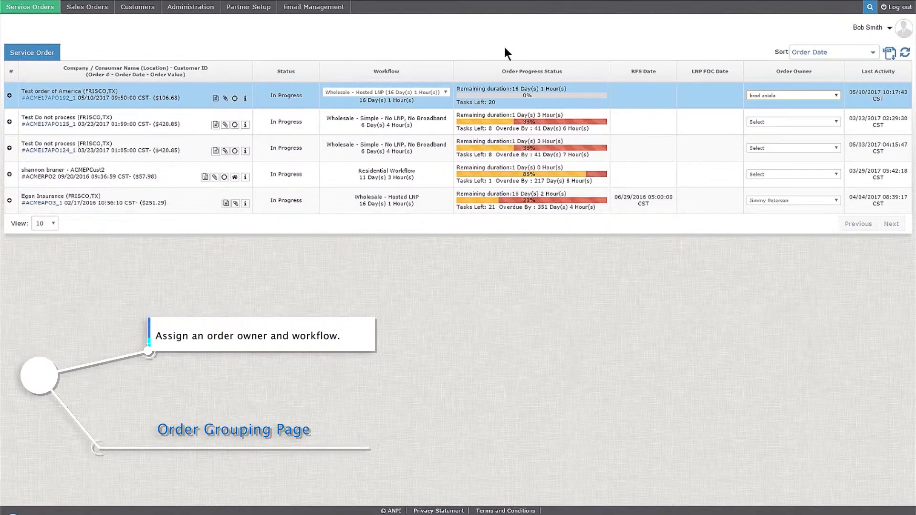
{"action": "left_click", "coordinate": [418, 92]}
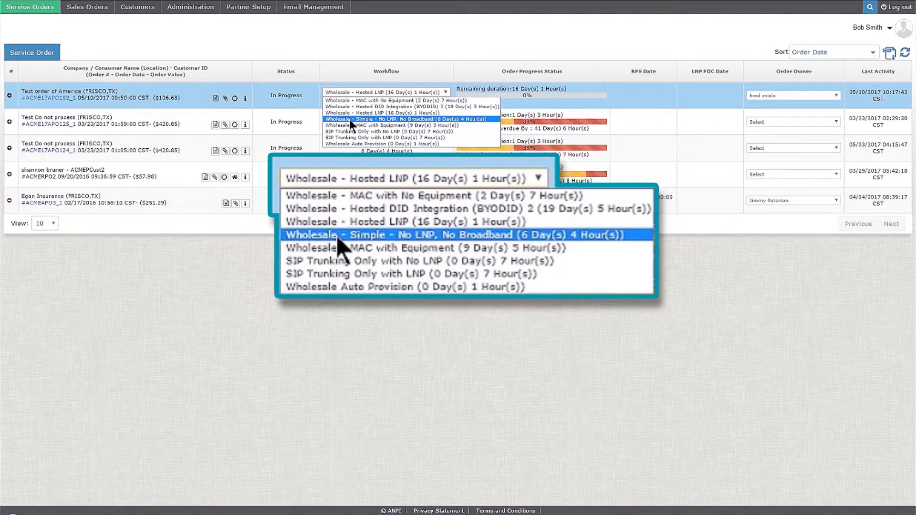
Step: Expand the details of Test order of America and open its order workflow
{"action": "left_click", "coordinate": [9, 97]}
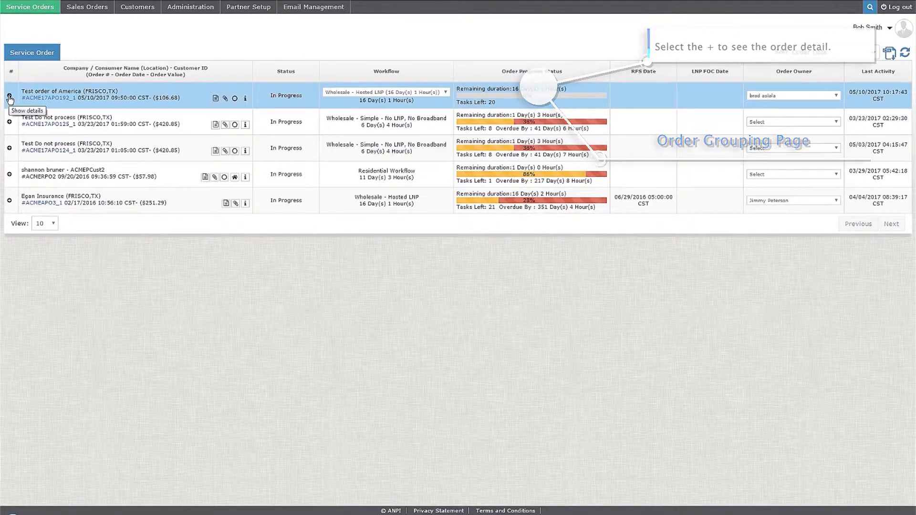
{"action": "left_click", "coordinate": [35, 232]}
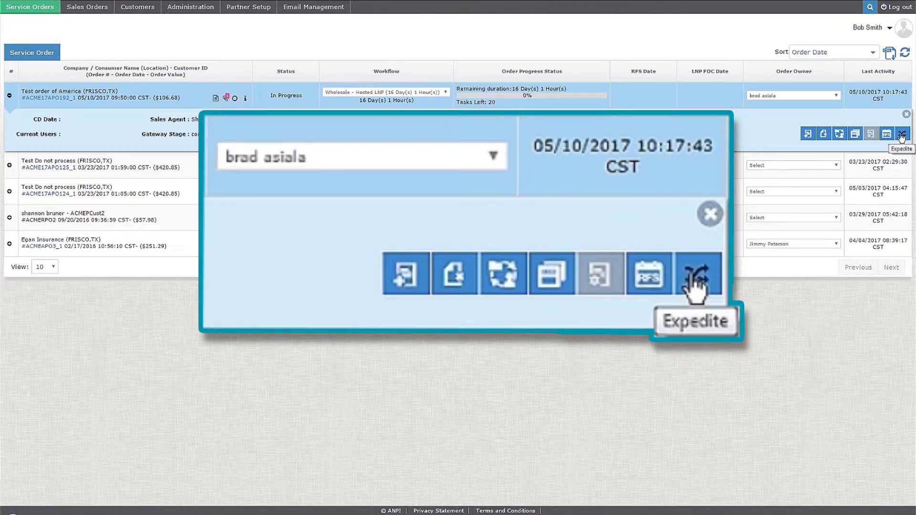
{"action": "left_click", "coordinate": [840, 135]}
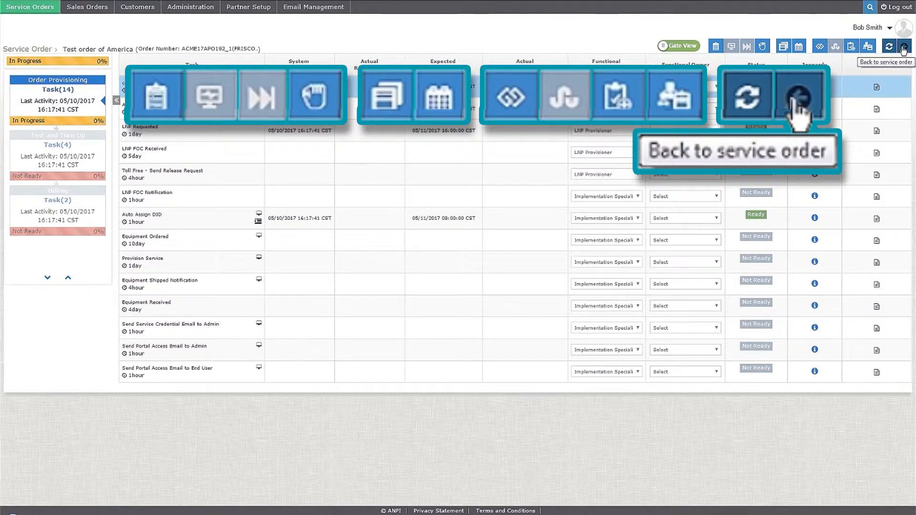
Step: Mark the tasks "complete hosted PBX Design" and "Add Note to Provide Customer's Requested LNP Port Date" as complete
{"action": "left_click", "coordinate": [715, 47]}
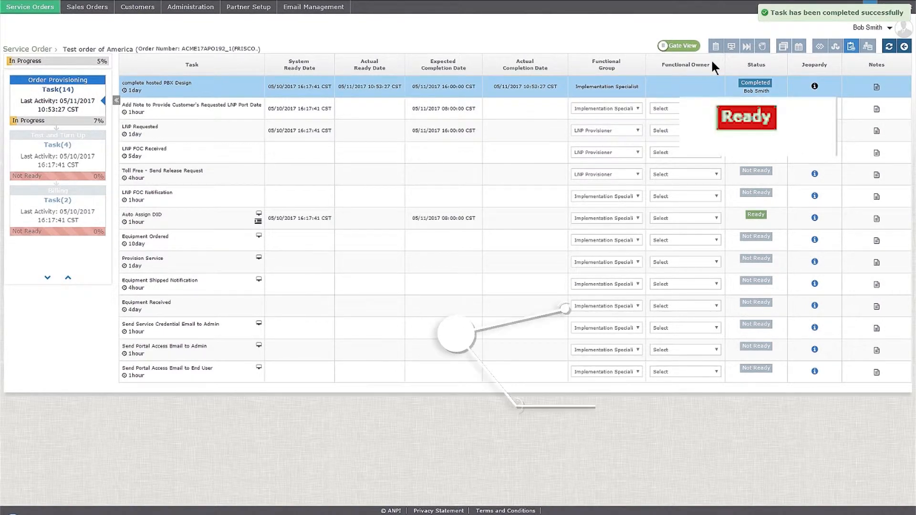
{"action": "left_click", "coordinate": [814, 88]}
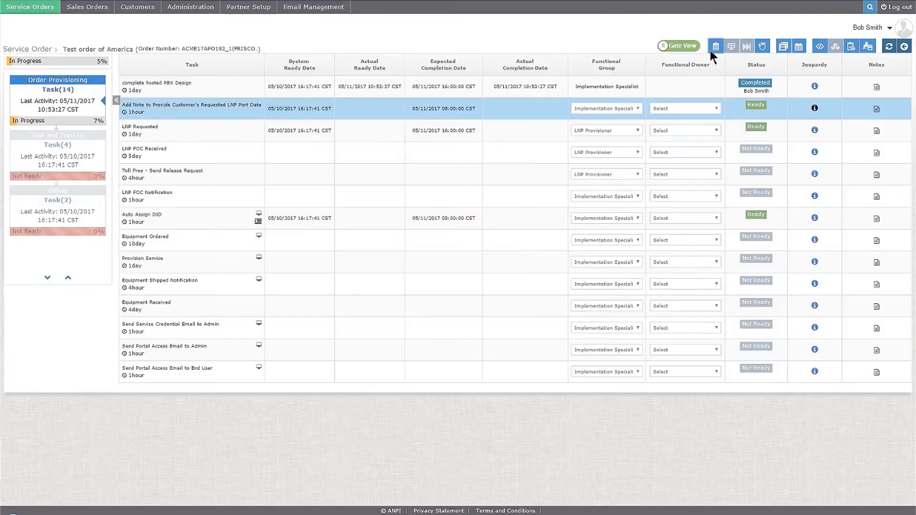
{"action": "left_click", "coordinate": [710, 48]}
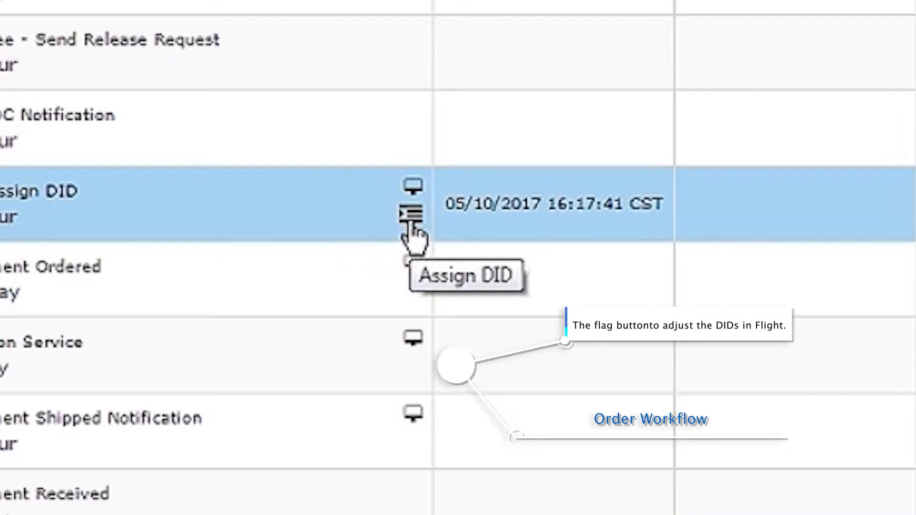
Step: Assign the first available FRISCO, TX number to the Shared Hosted Fax service through the Auto Assign DID task's number assignment
{"action": "left_click", "coordinate": [410, 220]}
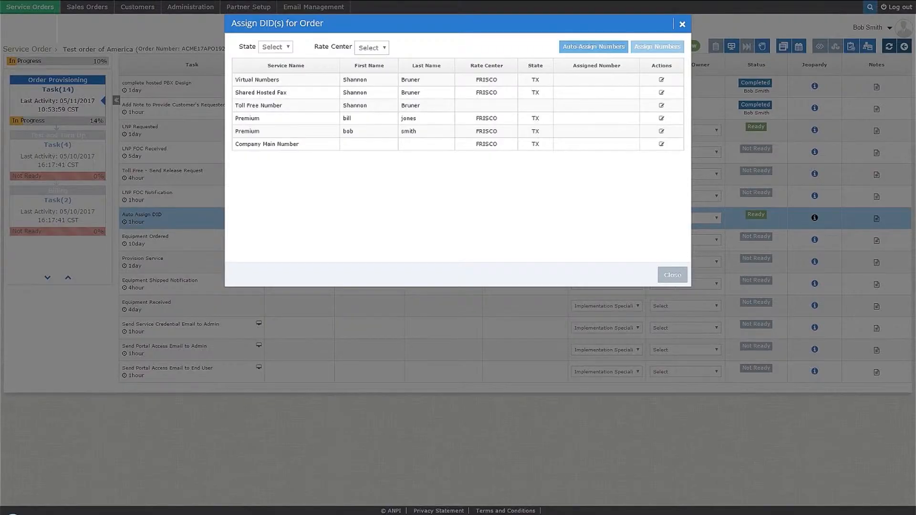
{"action": "left_click", "coordinate": [288, 47]}
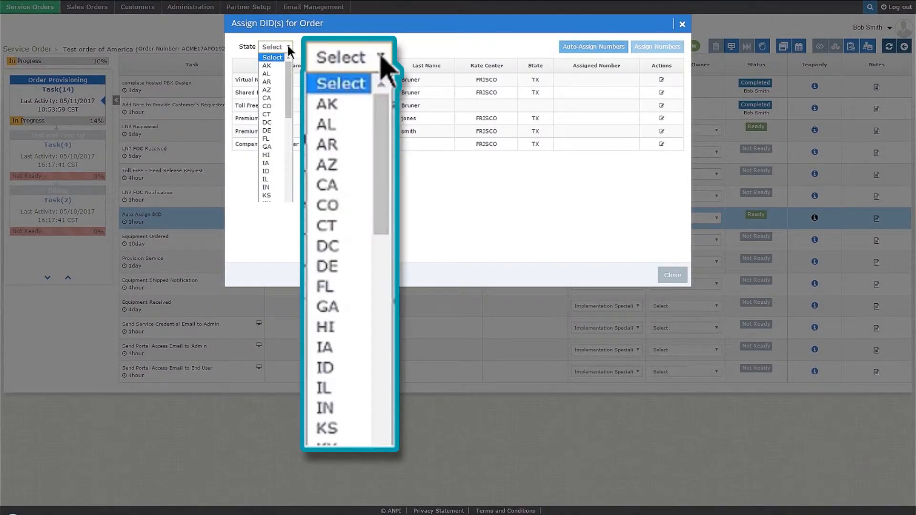
{"action": "left_click", "coordinate": [373, 48]}
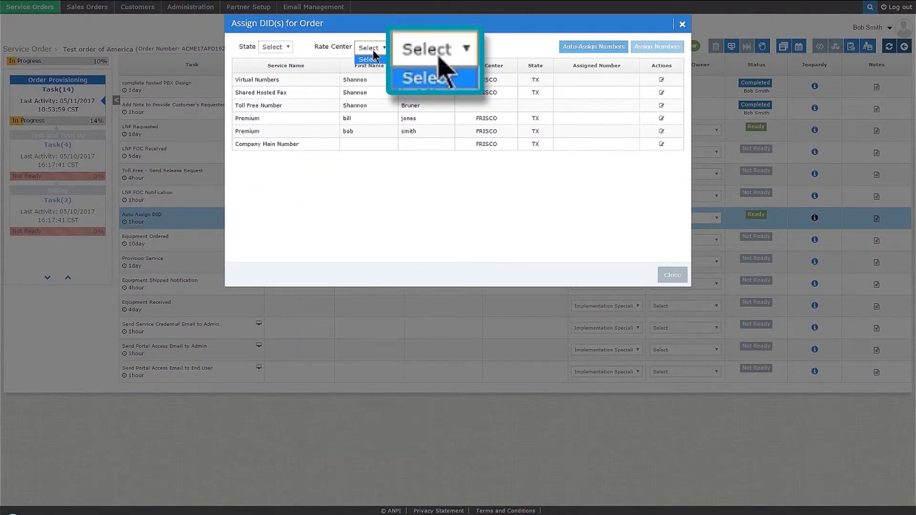
{"action": "left_click", "coordinate": [373, 50]}
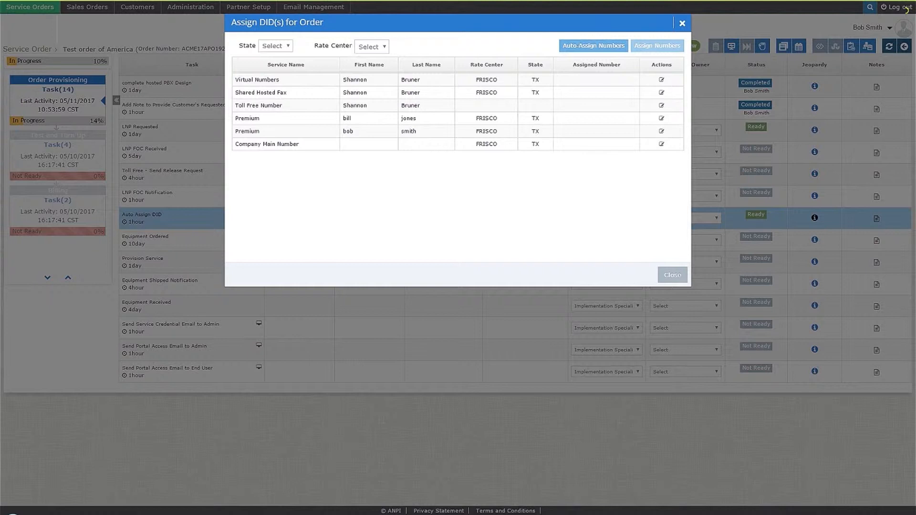
{"action": "left_click", "coordinate": [661, 93]}
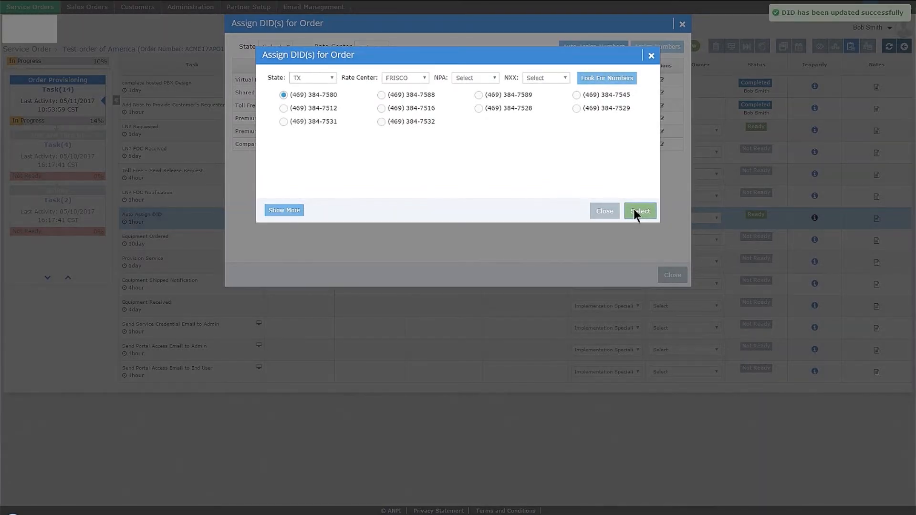
{"action": "left_click", "coordinate": [633, 209]}
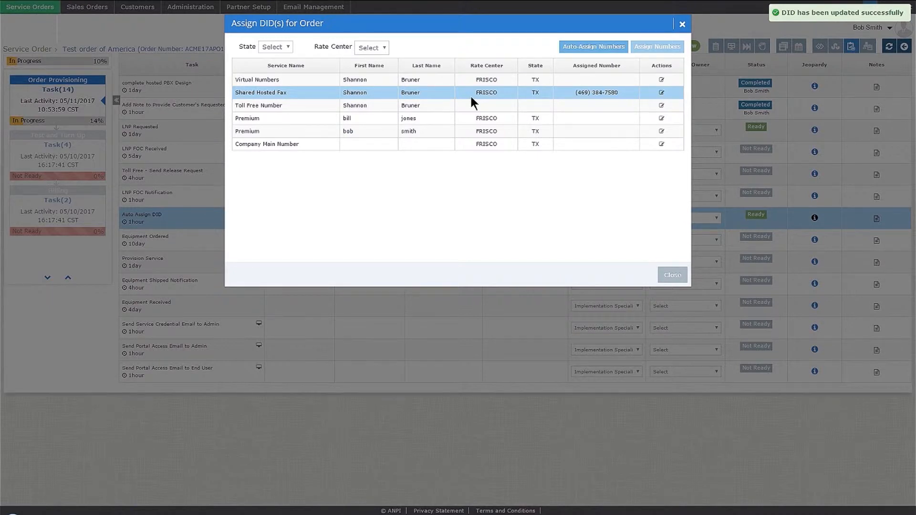
{"action": "left_click", "coordinate": [670, 274]}
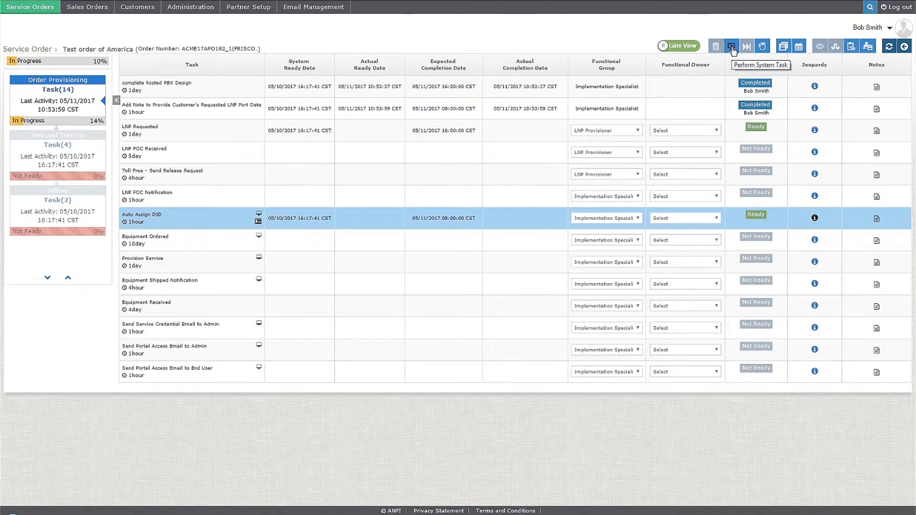
Step: Perform the Auto Assign DID system task and refresh the workflow's task list
{"action": "left_click", "coordinate": [343, 173]}
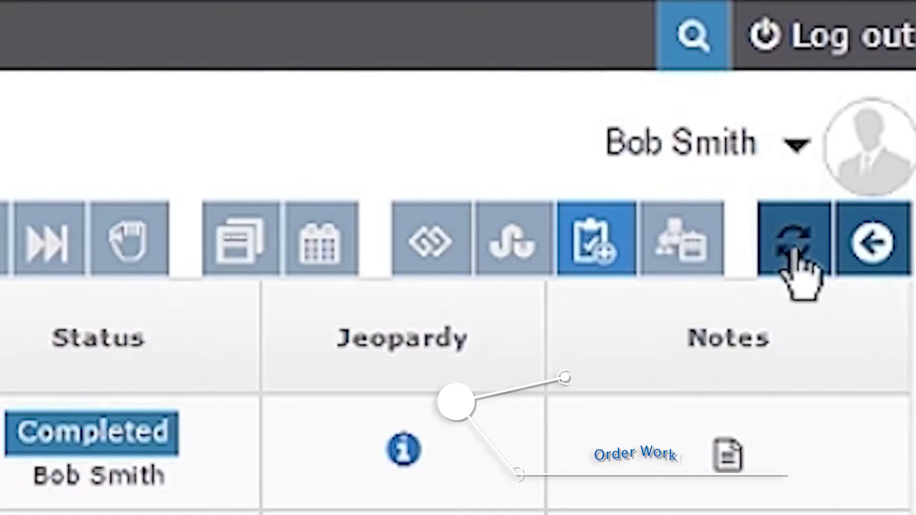
{"action": "left_click", "coordinate": [790, 250]}
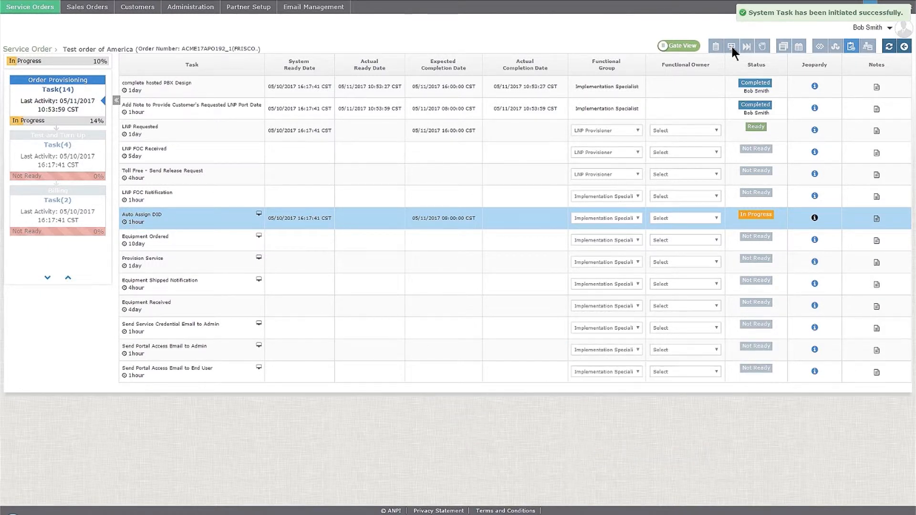
{"action": "left_click", "coordinate": [888, 47]}
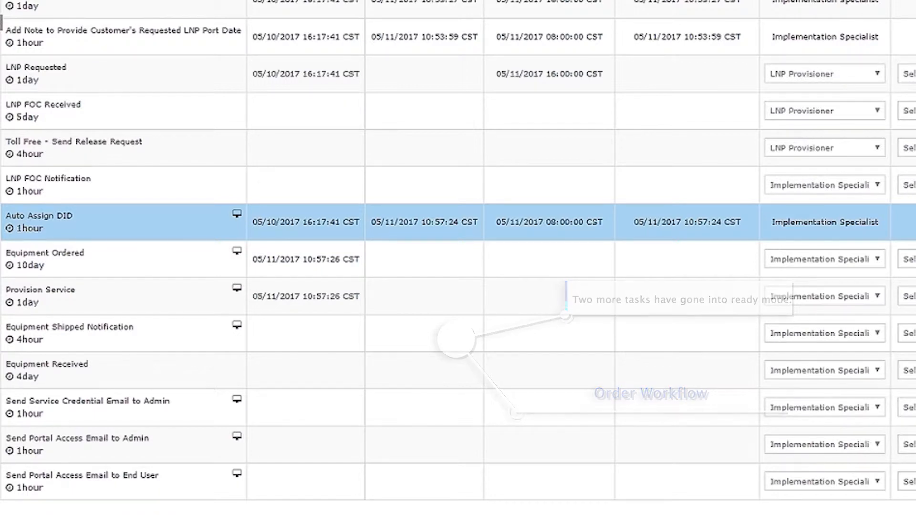
Step: Perform the Equipment Ordered and Provision Service system tasks and refresh the task list
{"action": "left_click", "coordinate": [168, 261]}
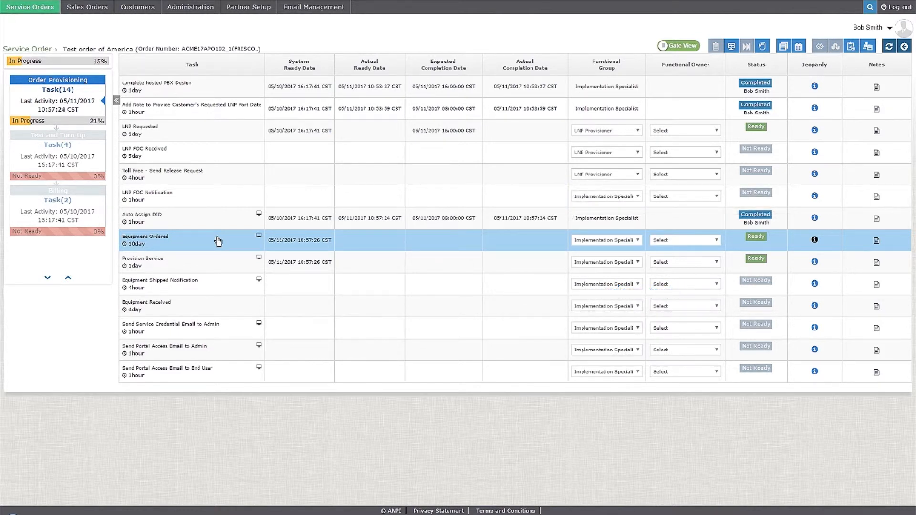
{"action": "left_click", "coordinate": [731, 46]}
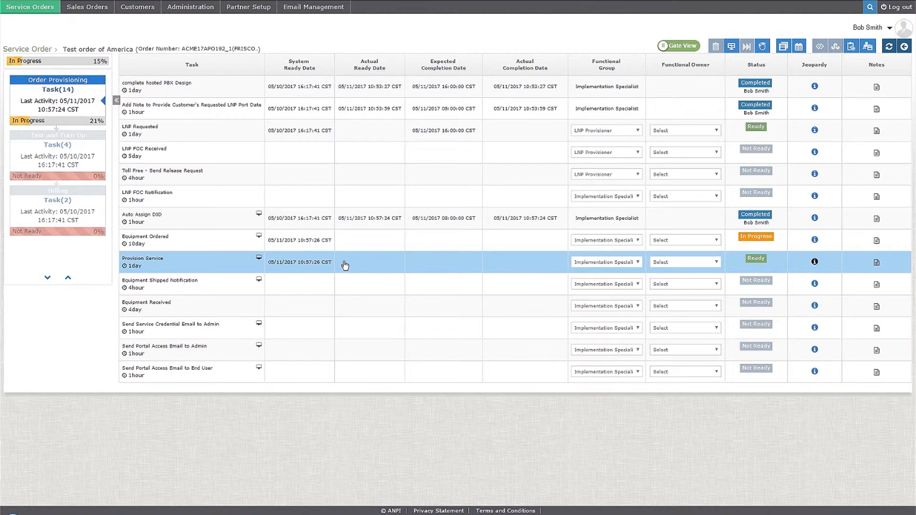
{"action": "left_click", "coordinate": [731, 46]}
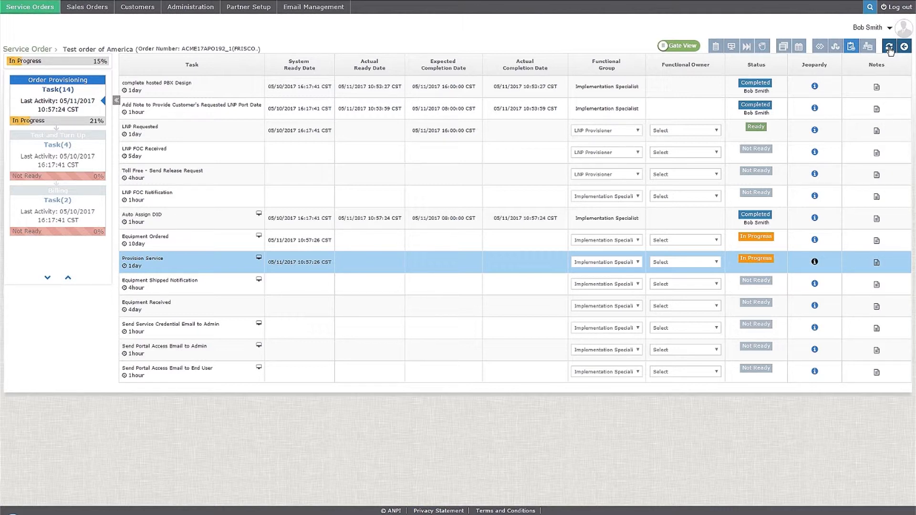
{"action": "left_click", "coordinate": [890, 48]}
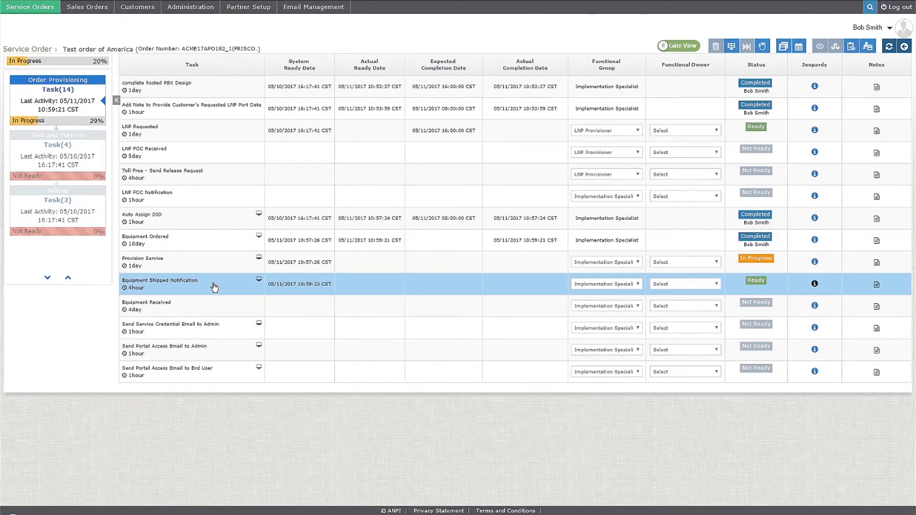
Step: Perform the Equipment Shipped Notification system task and mark the Equipment Received task complete
{"action": "left_click", "coordinate": [732, 47]}
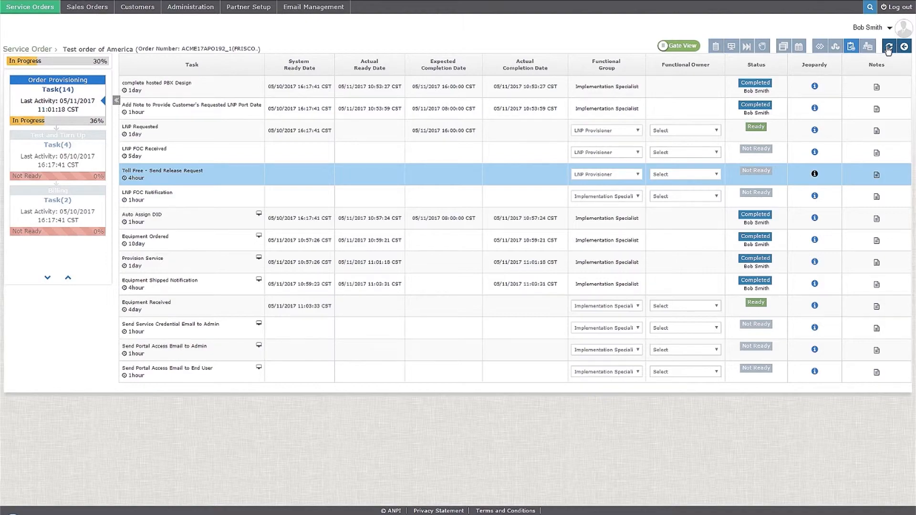
{"action": "left_click", "coordinate": [438, 307]}
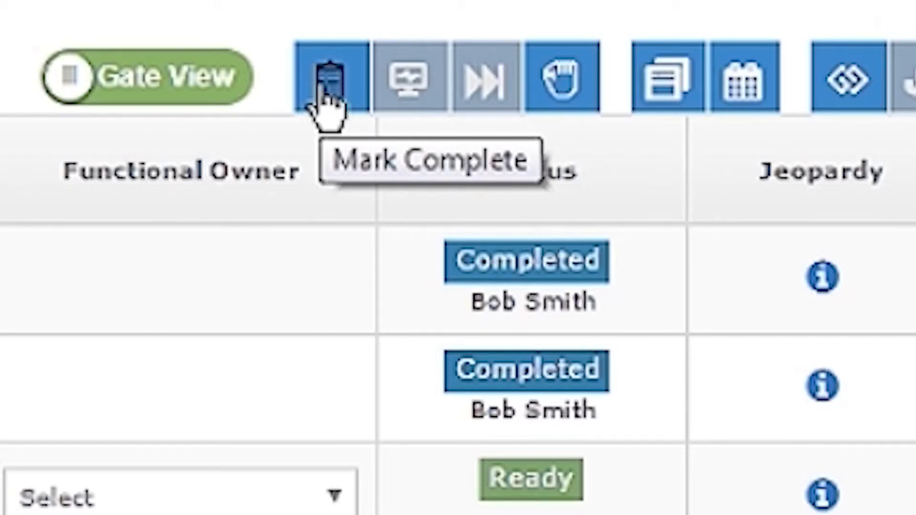
{"action": "left_click", "coordinate": [327, 93]}
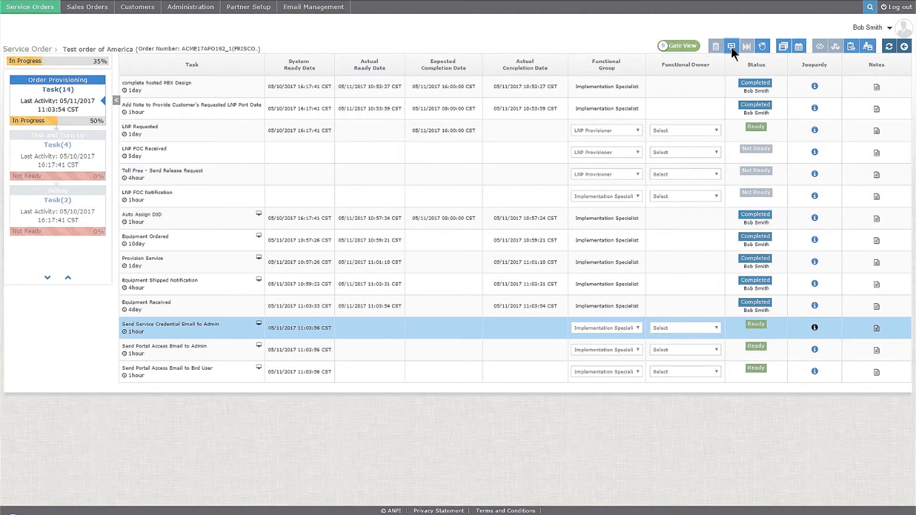
Step: Perform the system tasks Send Service Credential Email to Admin, Send Portal Access Email to Admin and Send Portal Access Email to End User
{"action": "left_click", "coordinate": [731, 47]}
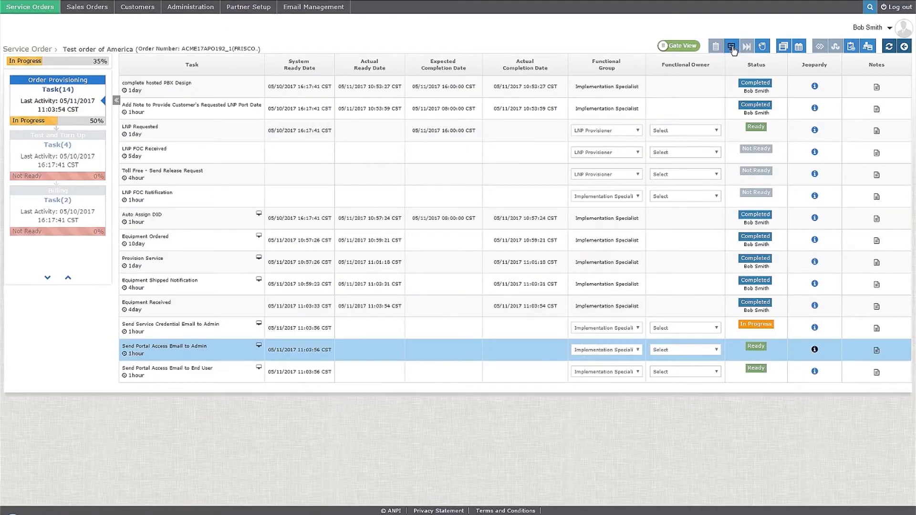
{"action": "left_click", "coordinate": [414, 372]}
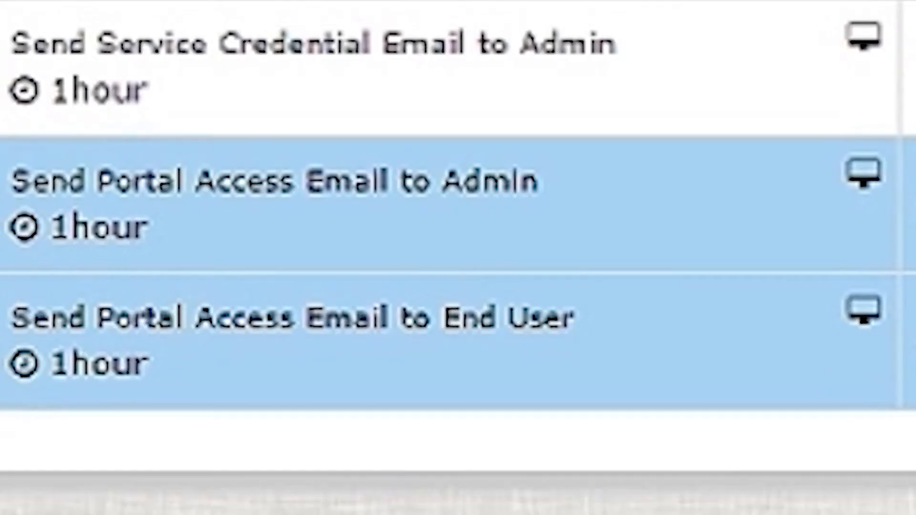
{"action": "left_click", "coordinate": [458, 342]}
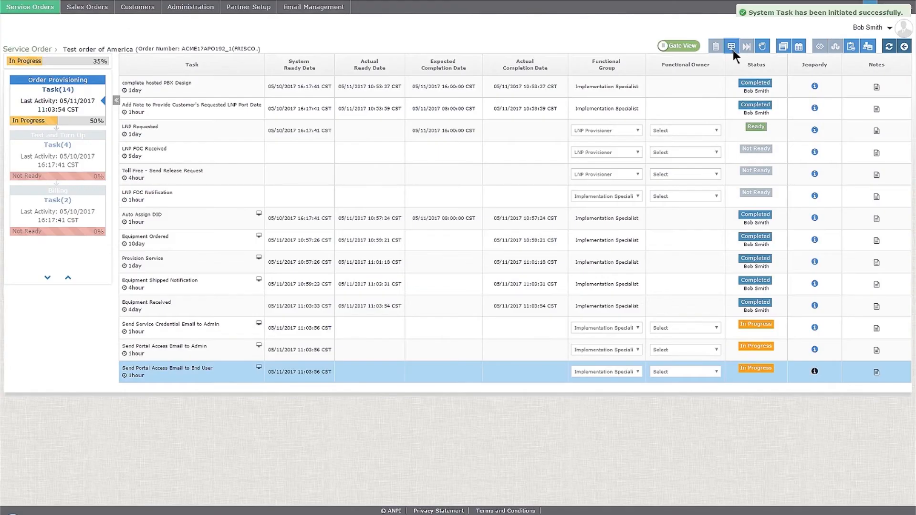